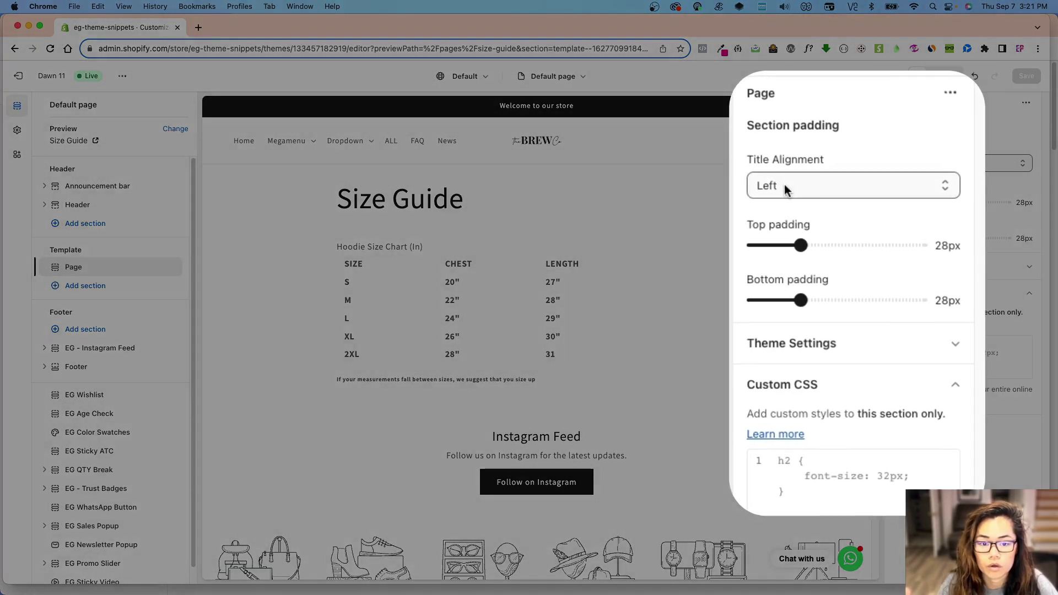
Choose Center in the Page section's Title Alignment dropdown to centre the Size Guide title
left_click(921, 164)
left_click(774, 205)
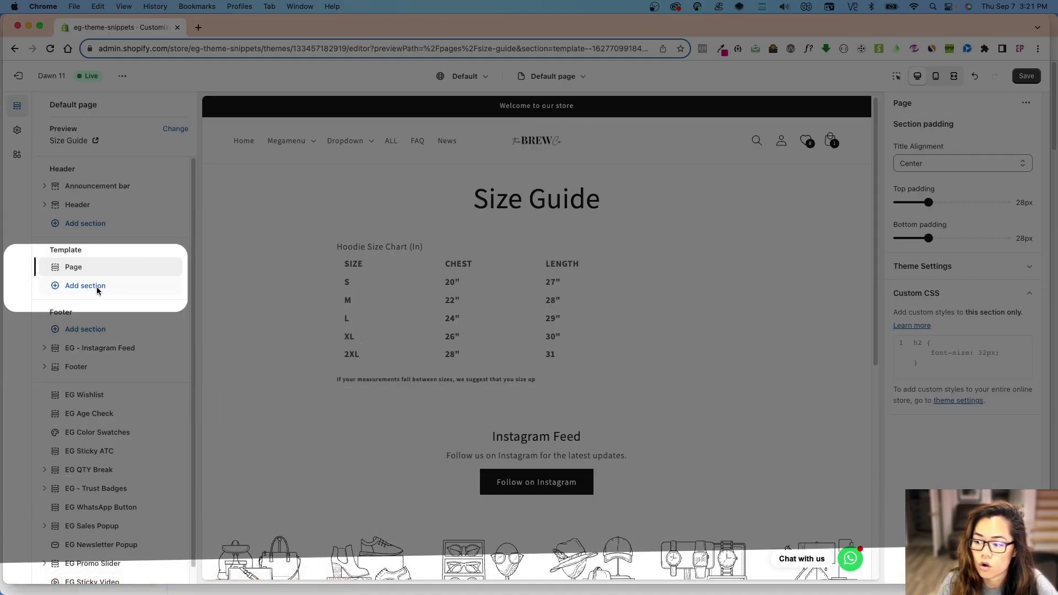
Browse the Add section picker without adding anything, then open the store admin in a new tab
left_click(85, 286)
type("page")
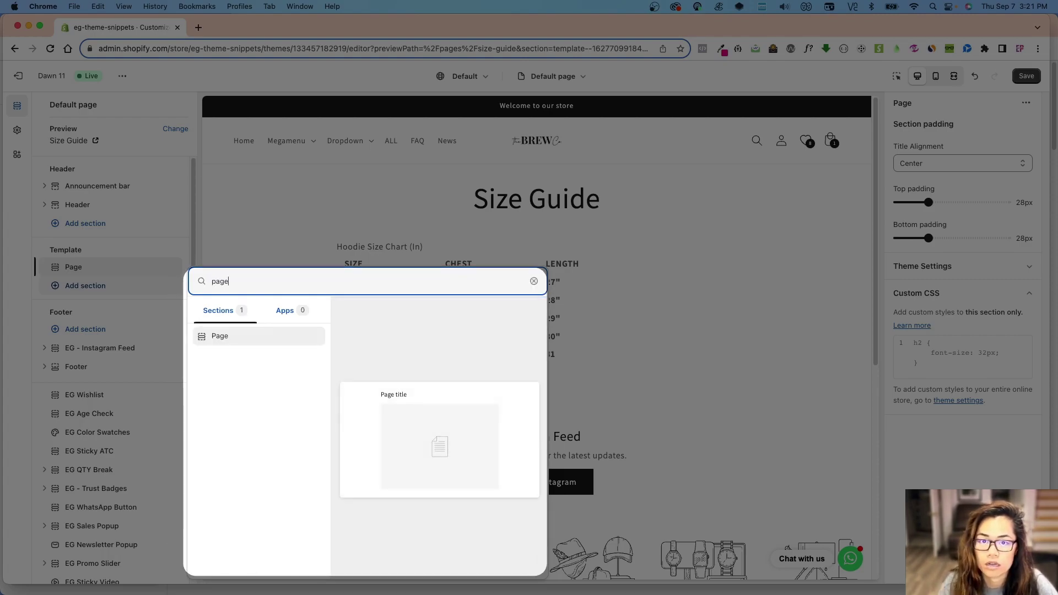
left_click(421, 234)
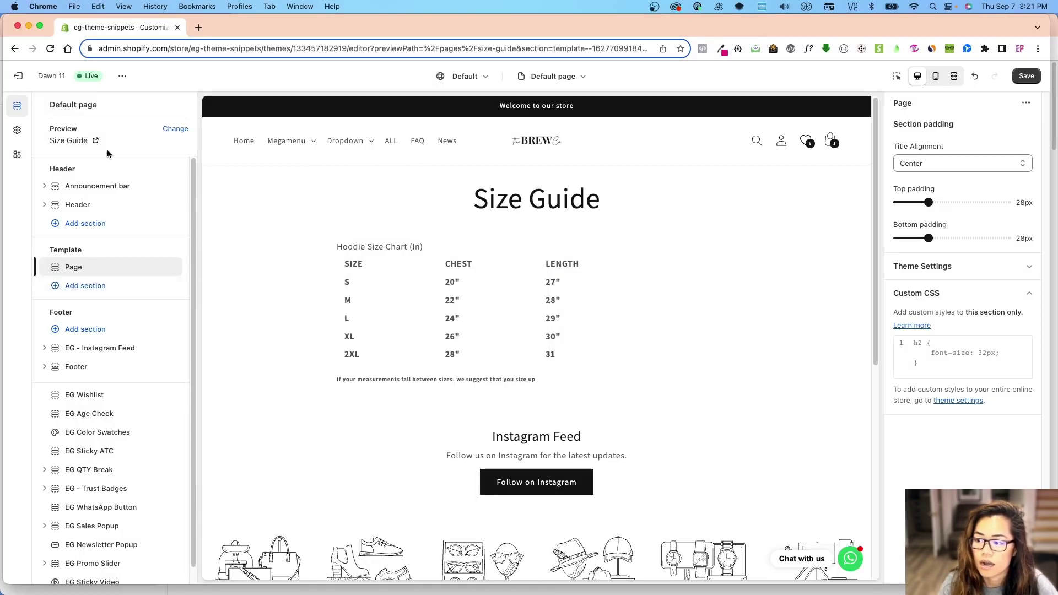
left_click(19, 75)
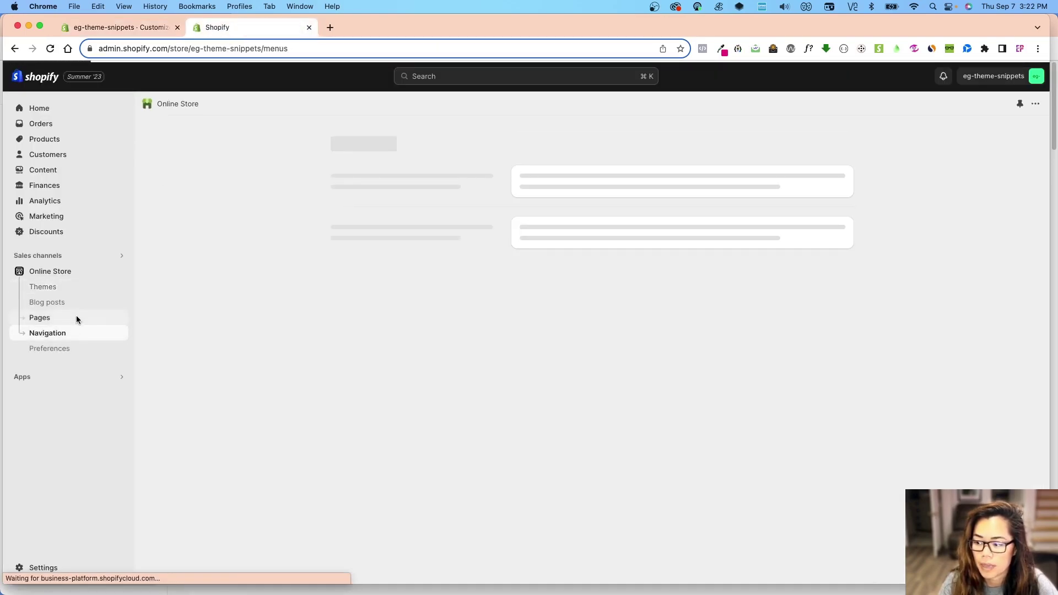
Review the Size Guide page's admin record under Pages, then return to the theme editor tab
left_click(76, 316)
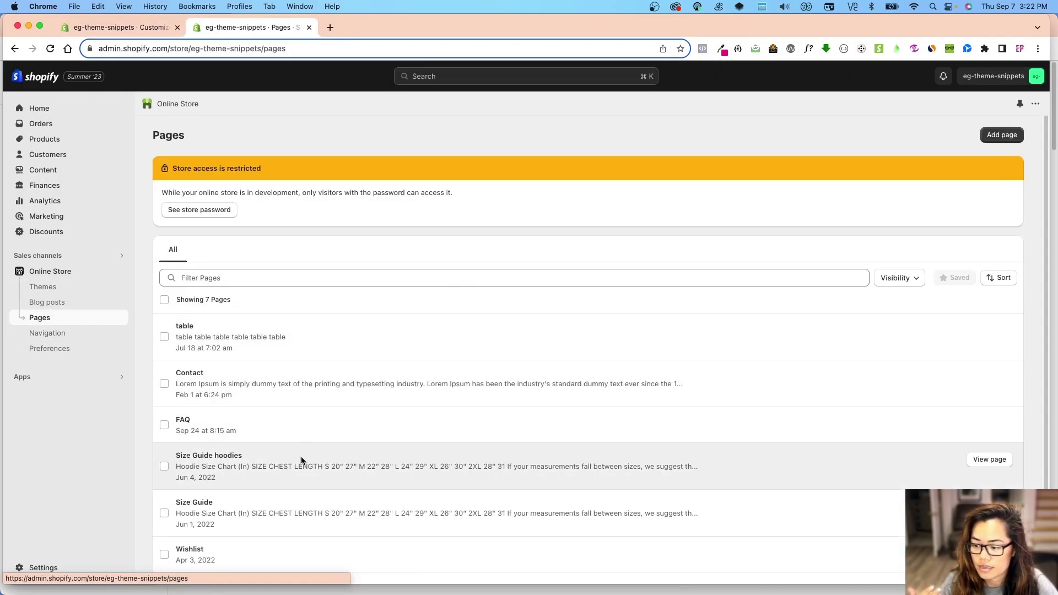
scroll(301, 456, "down", 1)
left_click(302, 468)
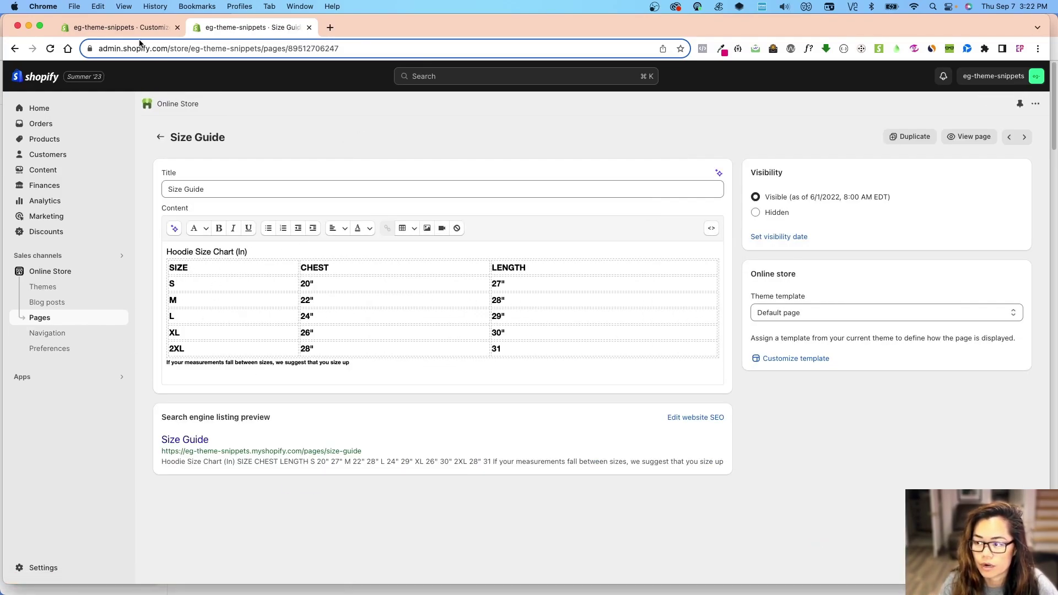
left_click(127, 27)
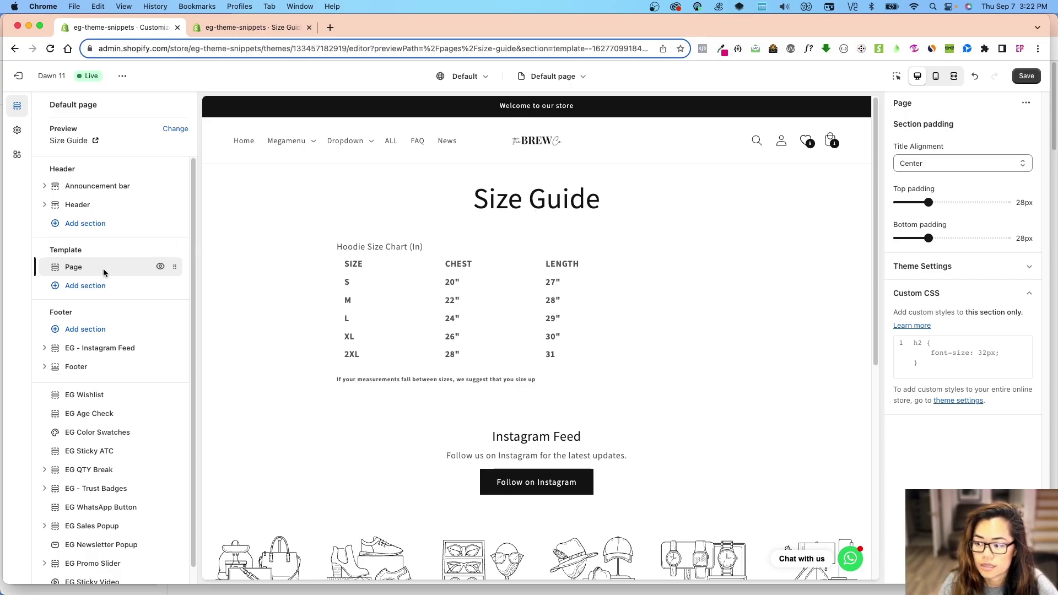
left_click(925, 163)
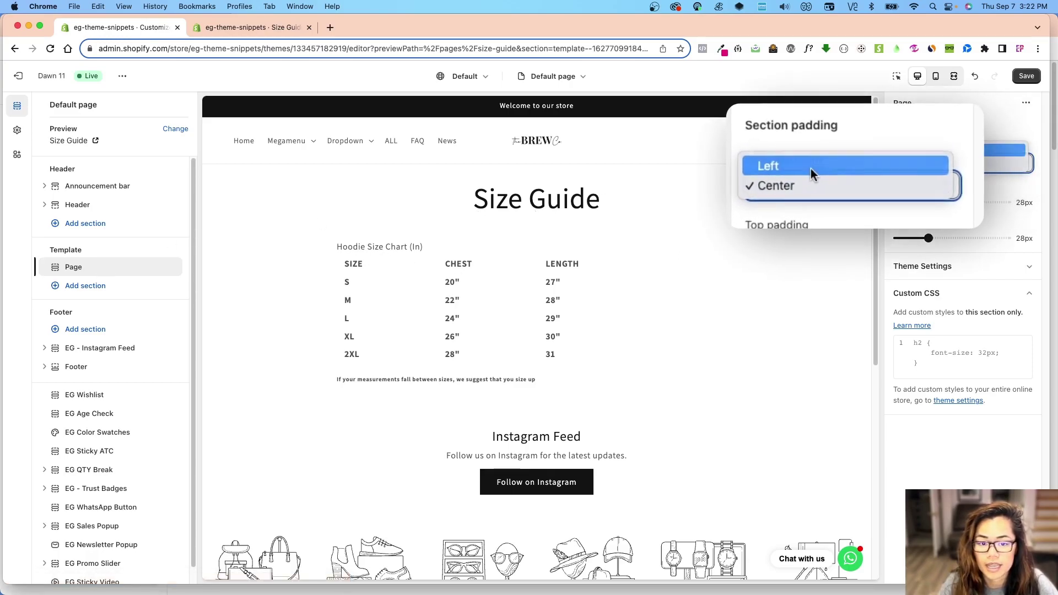
left_click(811, 168)
left_click(790, 184)
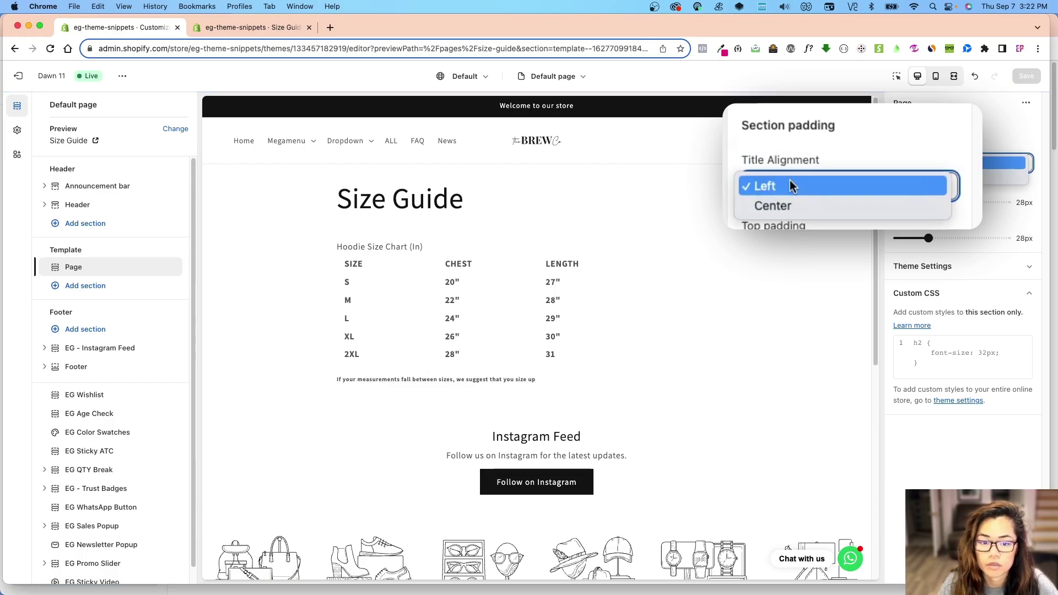
left_click(779, 206)
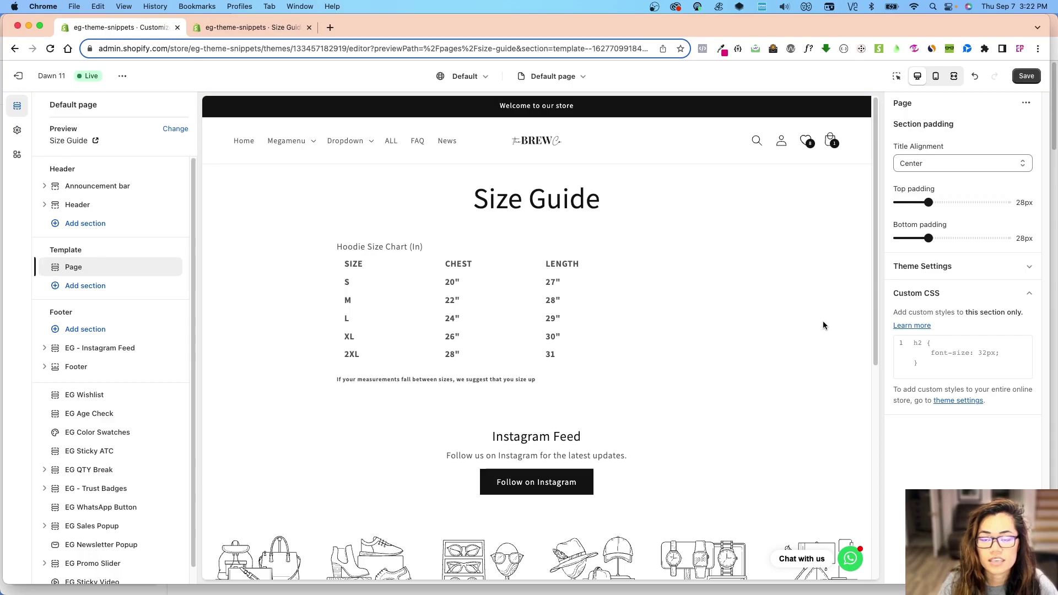
Bring up the actions menu for Dawn On Steroids-MAX in the third tab's themes list
left_click(124, 79)
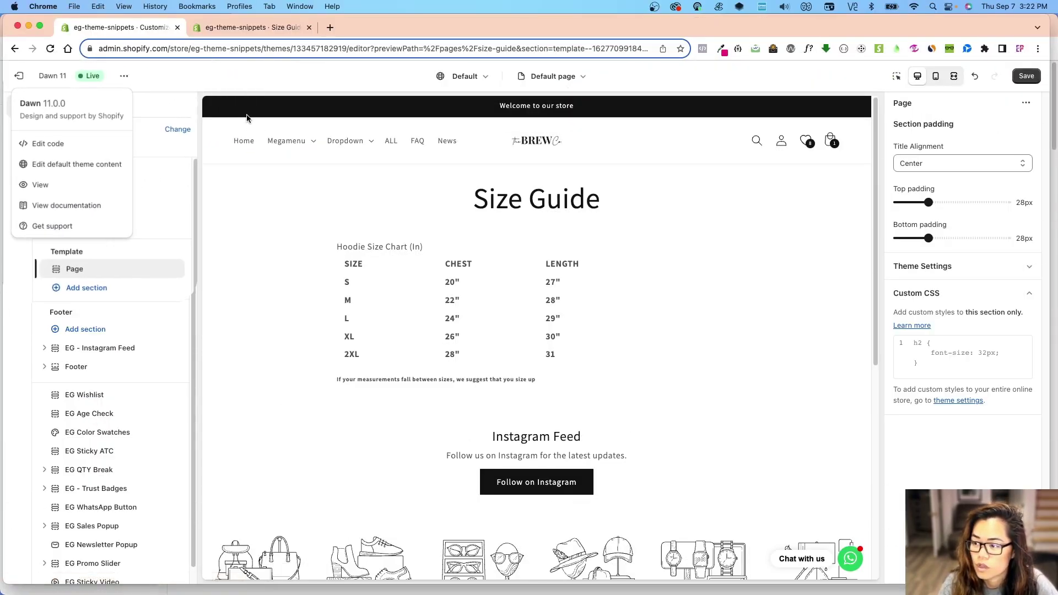
left_click(249, 97)
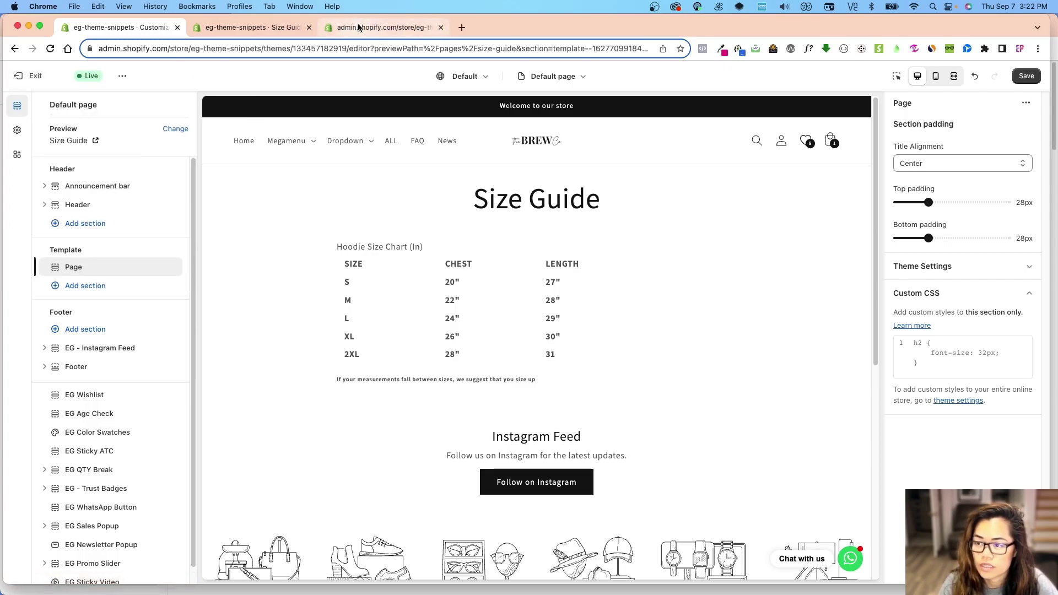
left_click(359, 28)
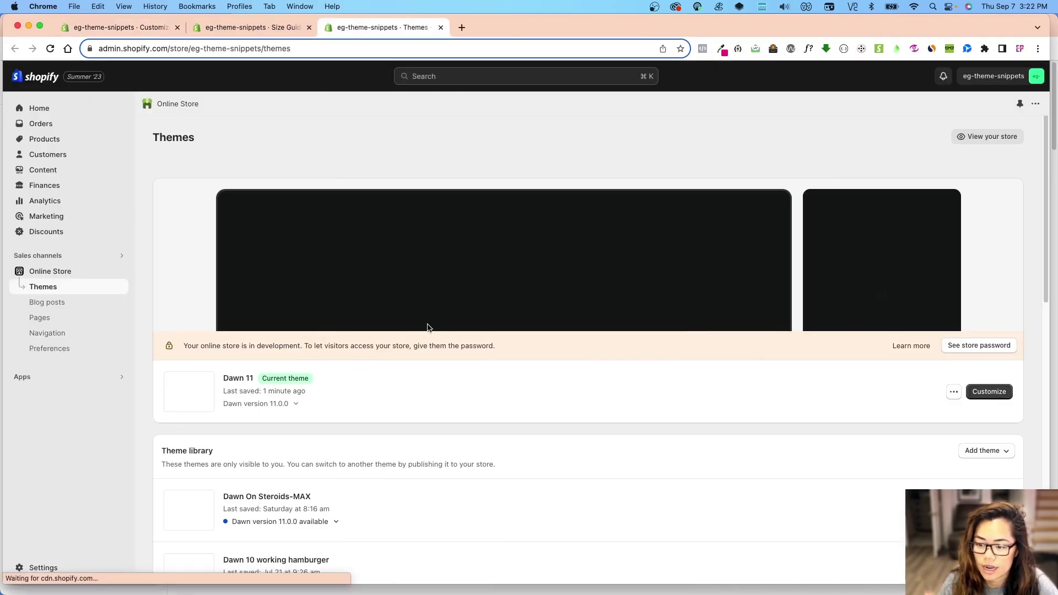
scroll(656, 446, "down", 1)
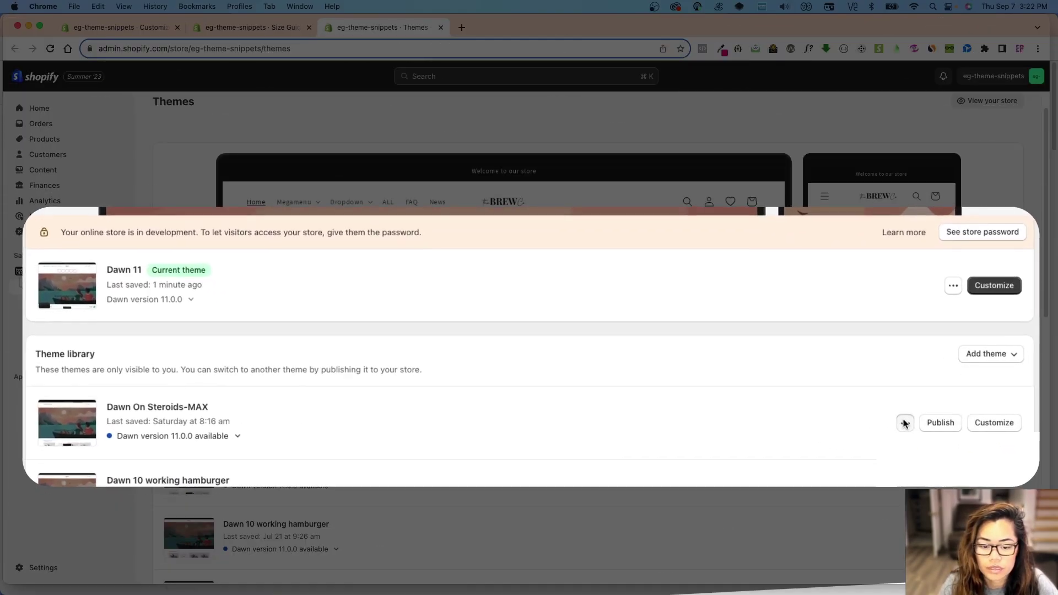
left_click(904, 422)
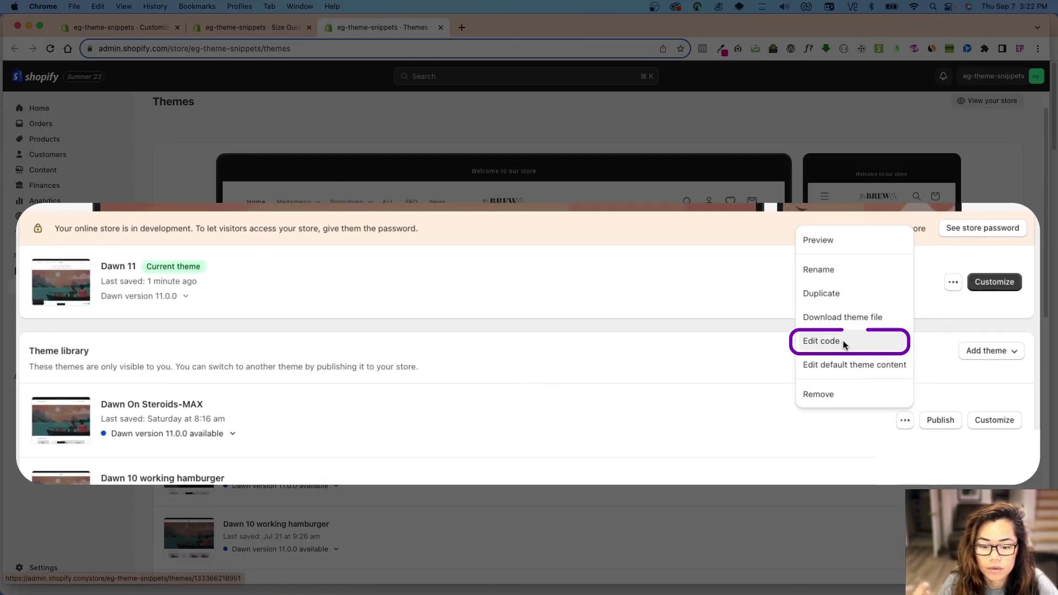
Open Dawn On Steroids-MAX's code editor and load main-page.liquid via a 'main-page' file search
left_click(844, 343)
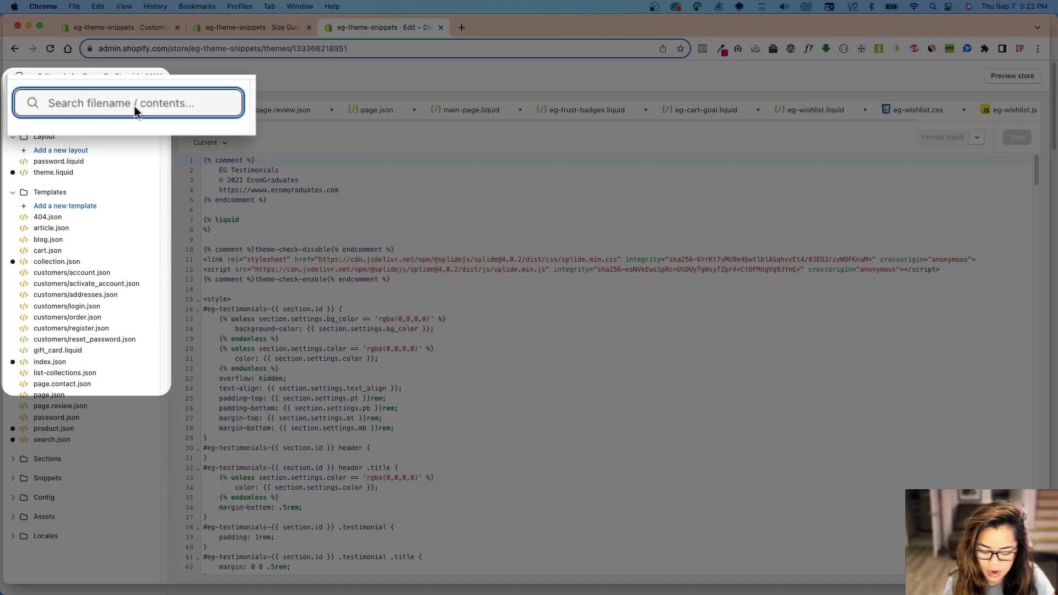
type("main-pag")
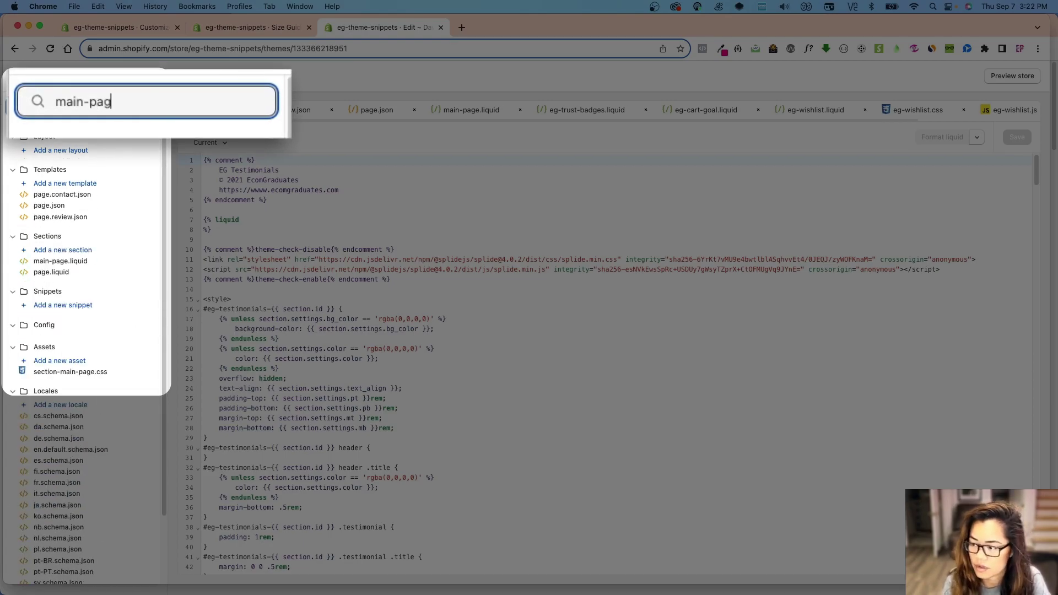
type("e")
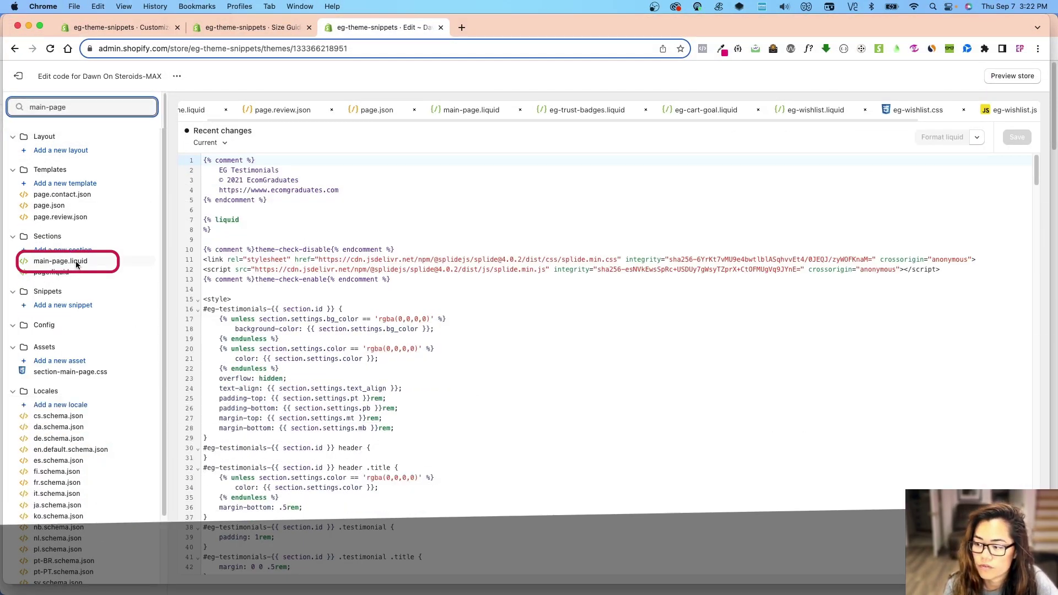
left_click(78, 263)
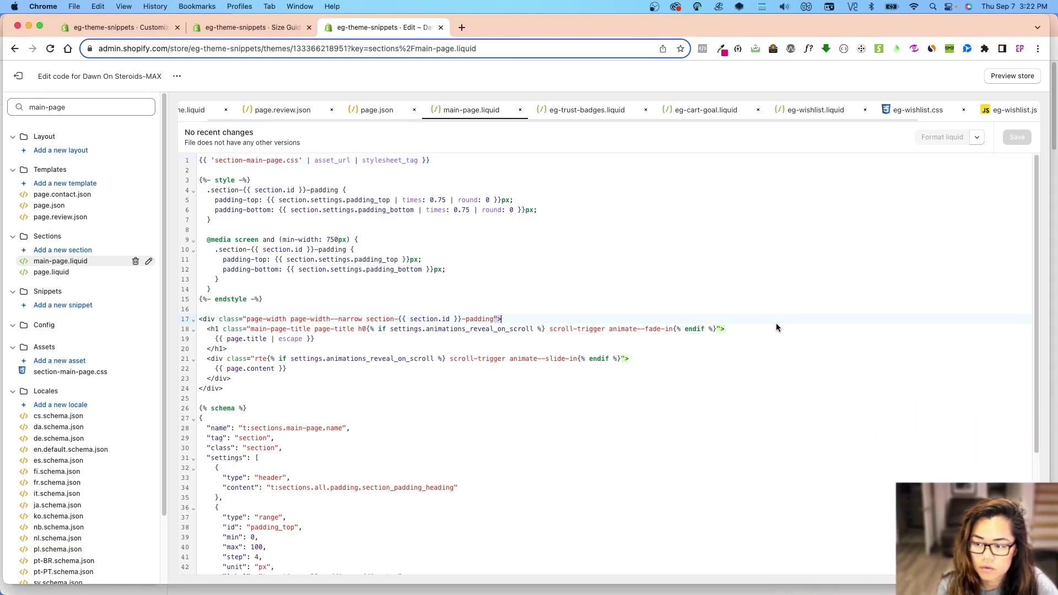
Replace main-page.liquid with code adding a title_alignment Left/Center select, default left, and save
key("super+a")
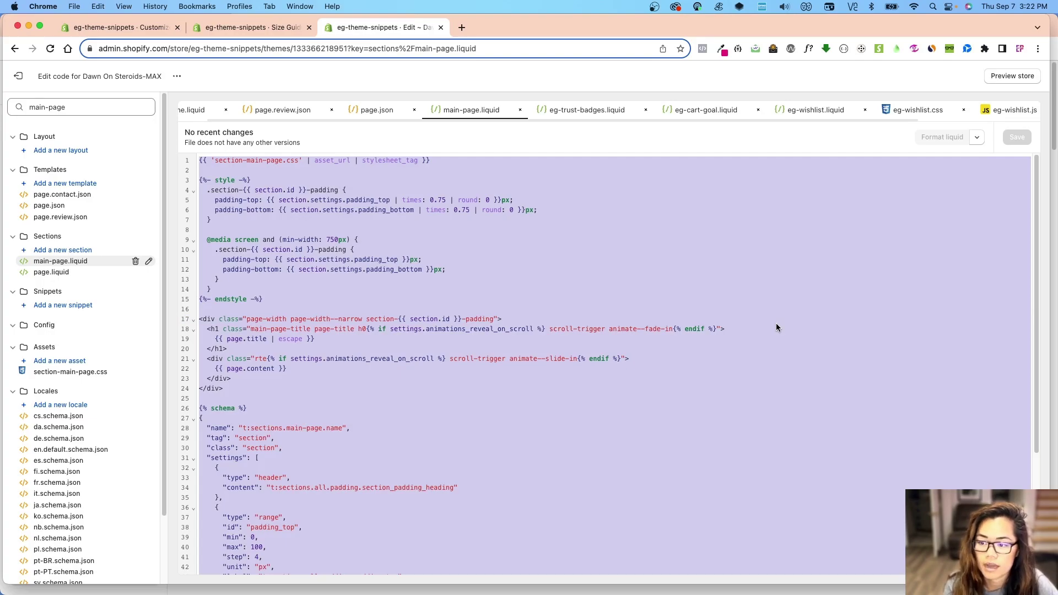
left_click(617, 317)
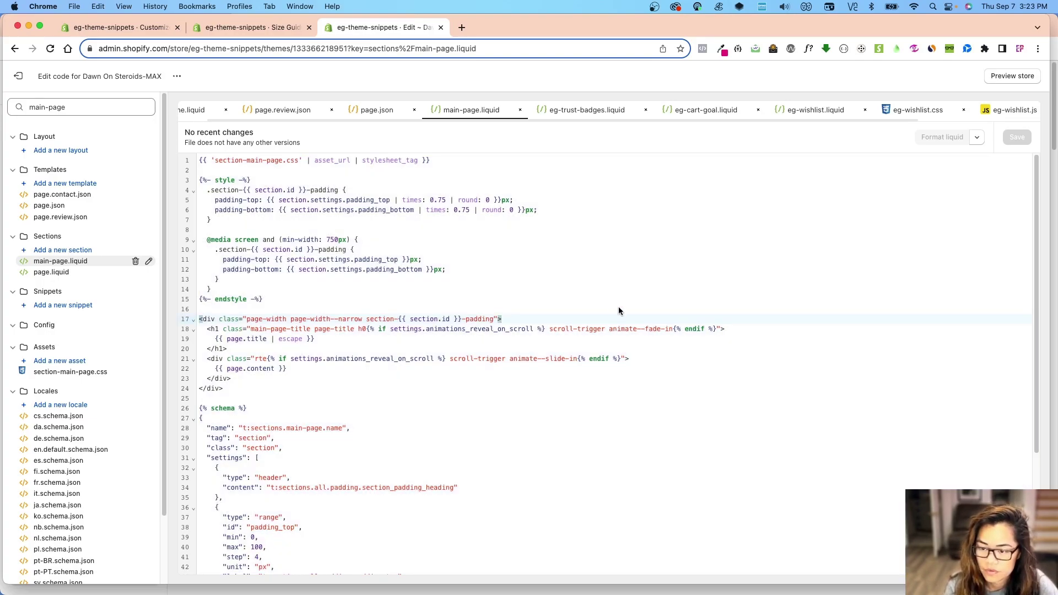
key("super+a")
key("super+v")
key("super+a")
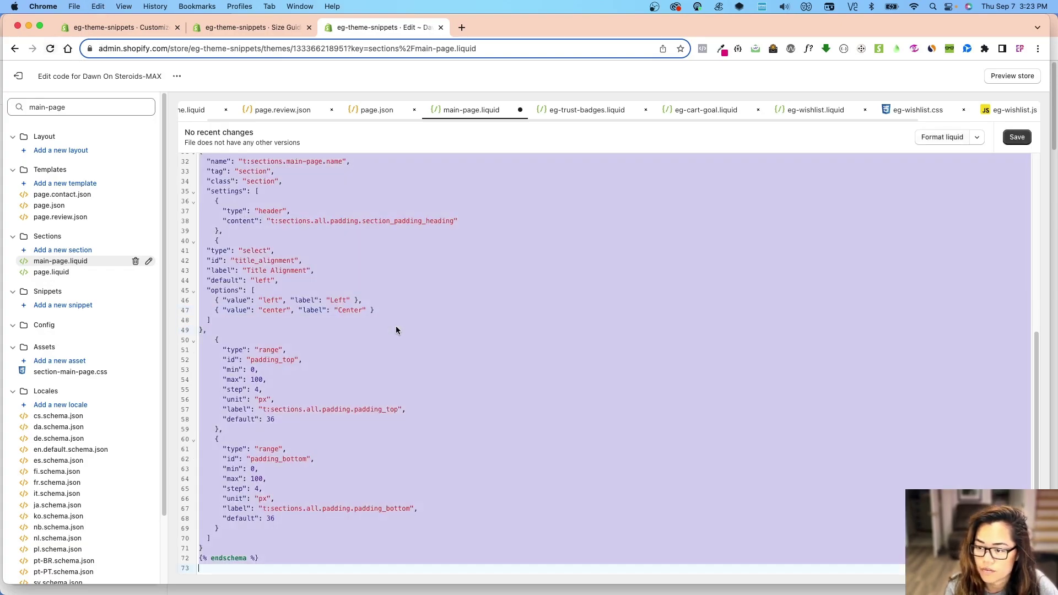
key("super+v")
key("super+s")
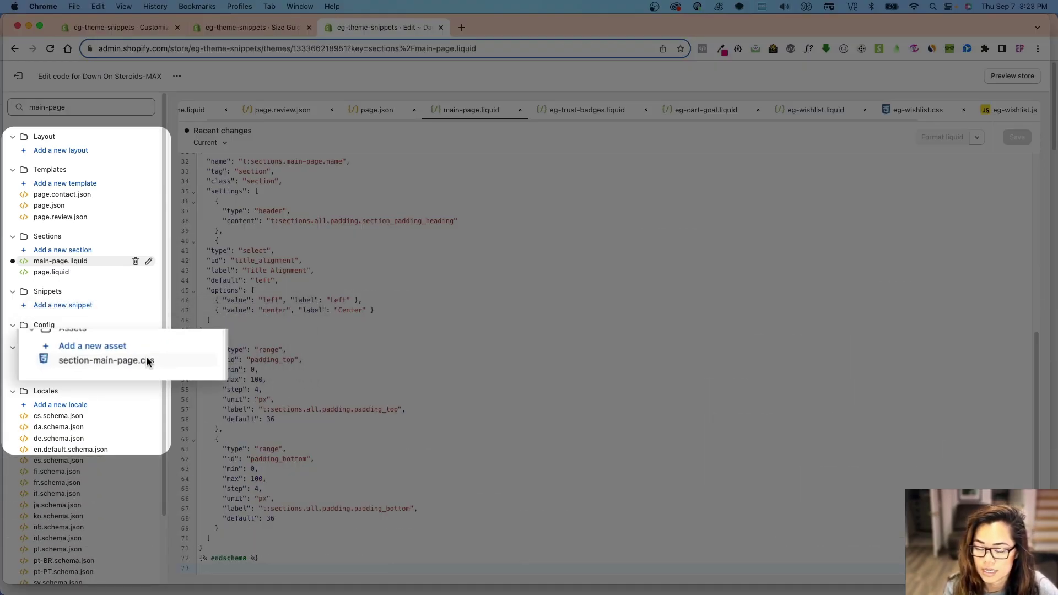
Paste a .main-page-title text-align rule at the end of section-main-page.css
left_click(102, 372)
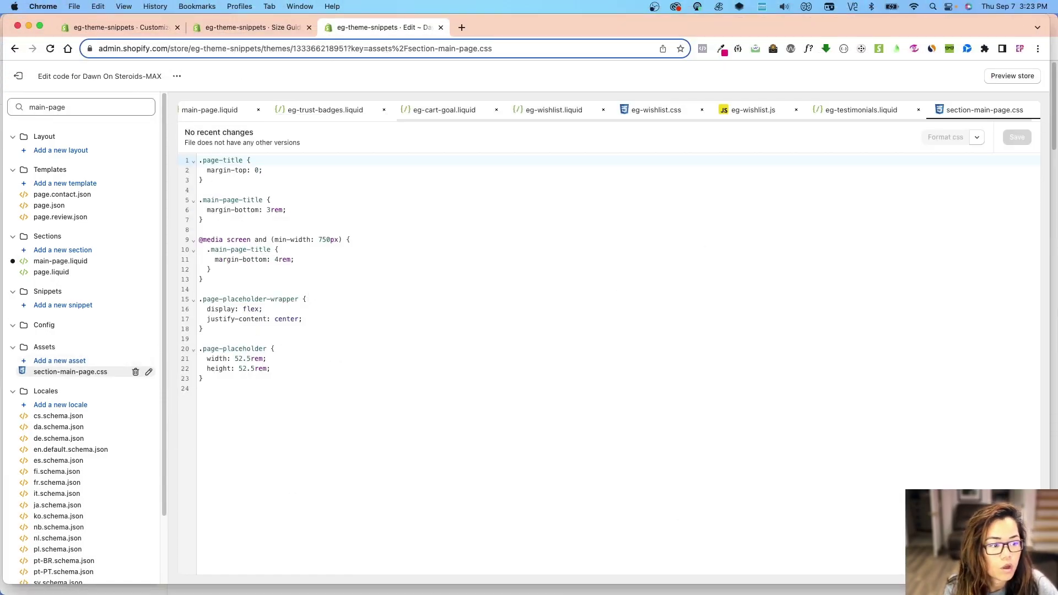
left_click(814, 500)
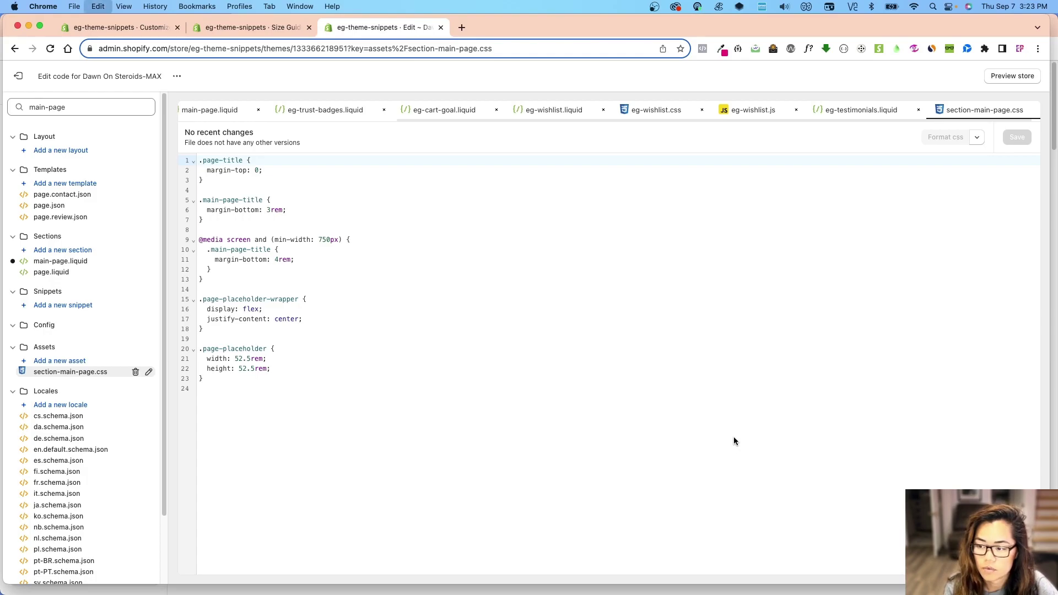
key("super+v")
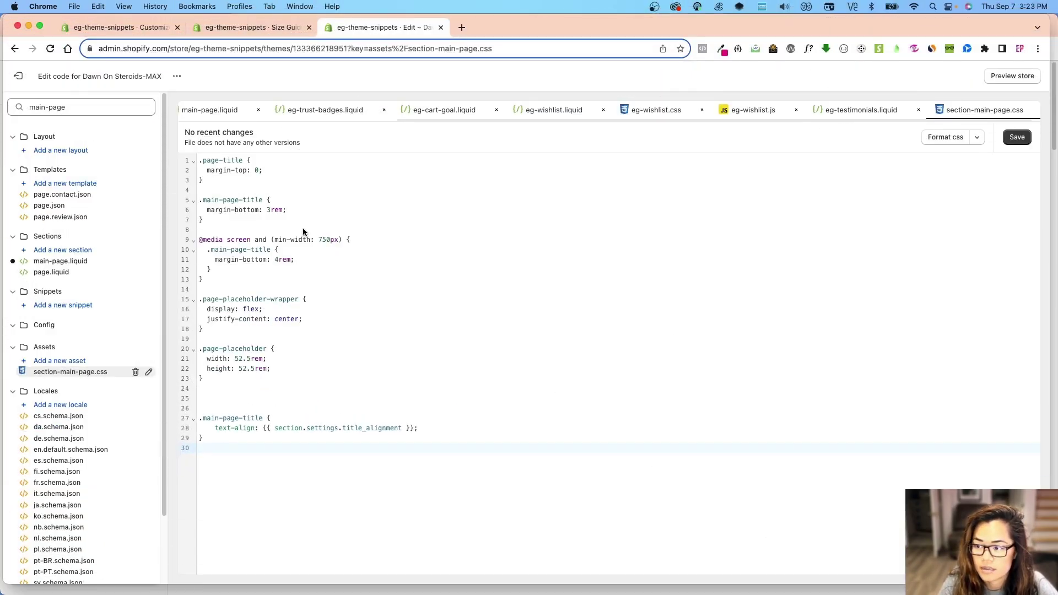
Return to main-page.liquid and highlight the .main-page-title text-align rule on lines 16–17
left_click(59, 261)
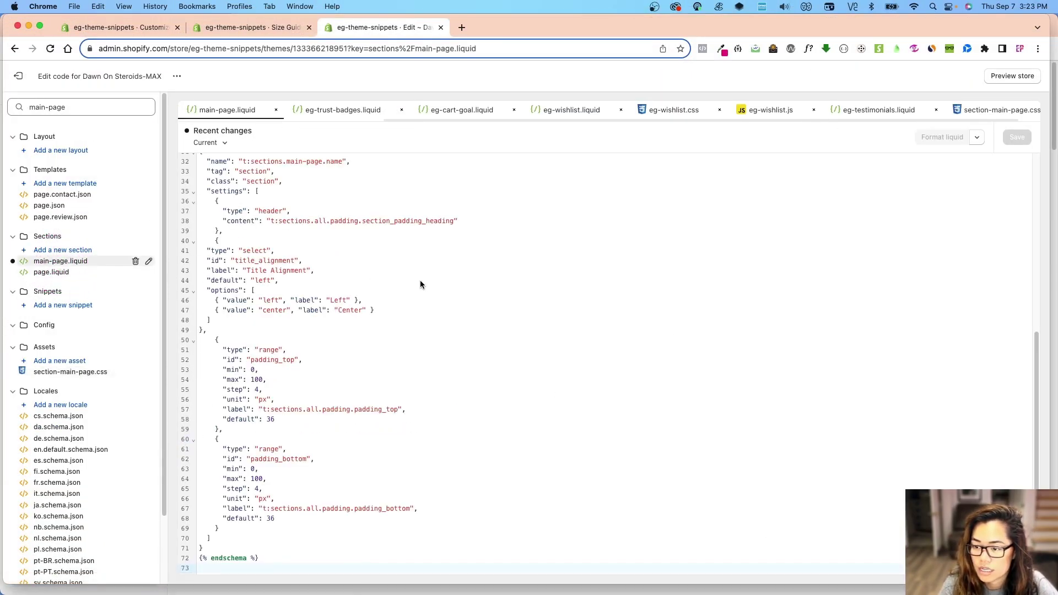
scroll(420, 280, "up", 3)
scroll(448, 313, "up", 3)
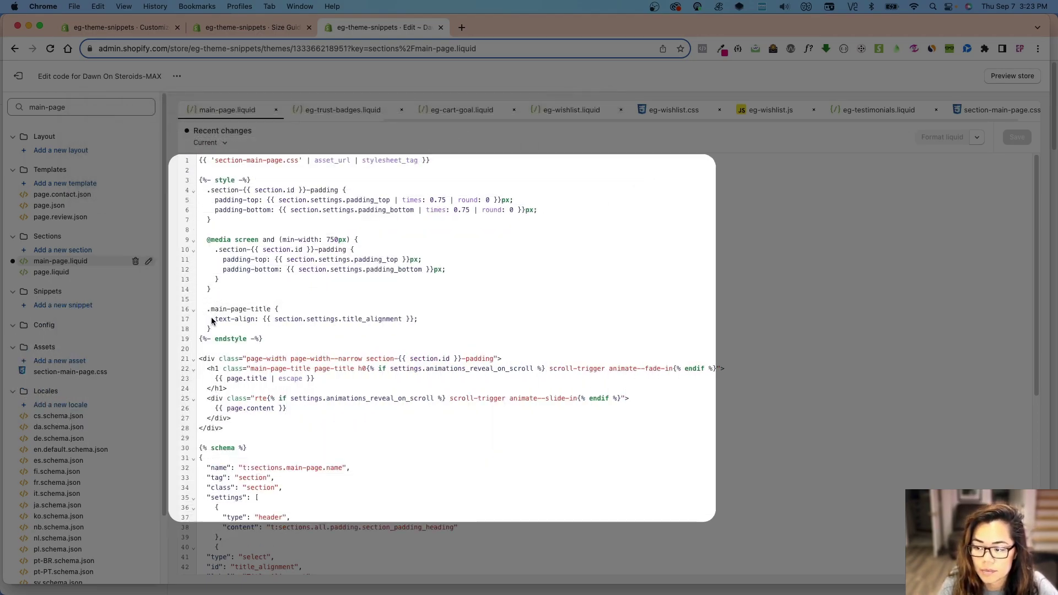
left_click_drag(209, 311, 418, 320)
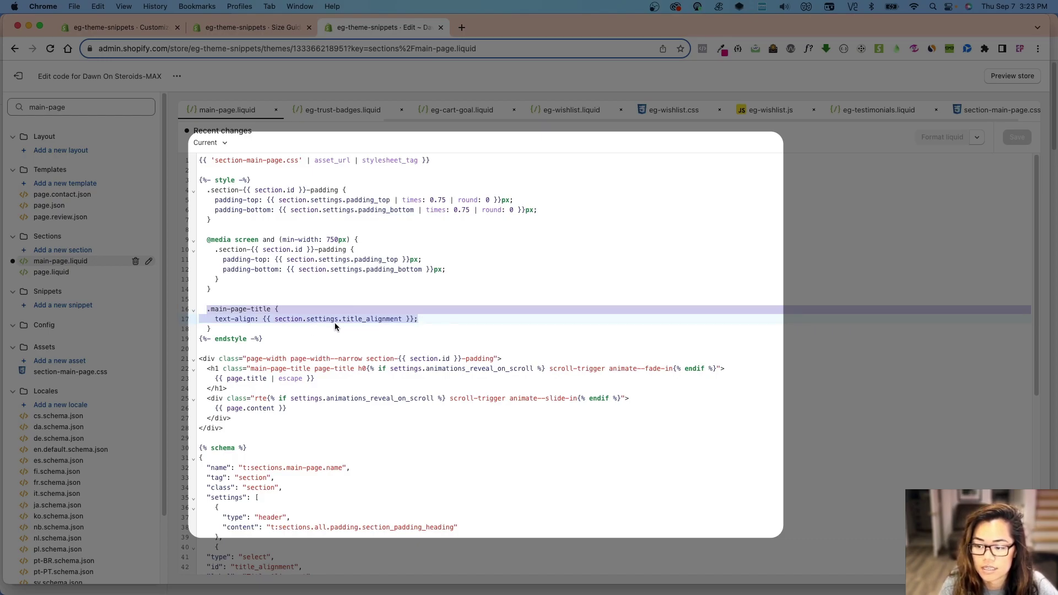
Scroll down to the Title Alignment setting in the section schema
scroll(420, 460, "down", 3)
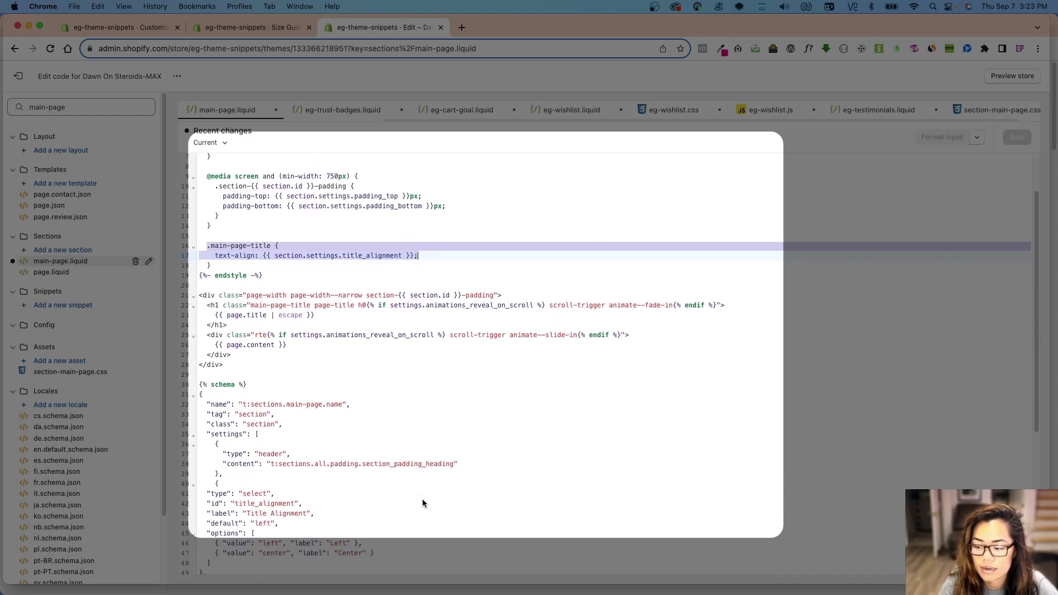
scroll(420, 512, "down", 2)
scroll(416, 496, "down", 1)
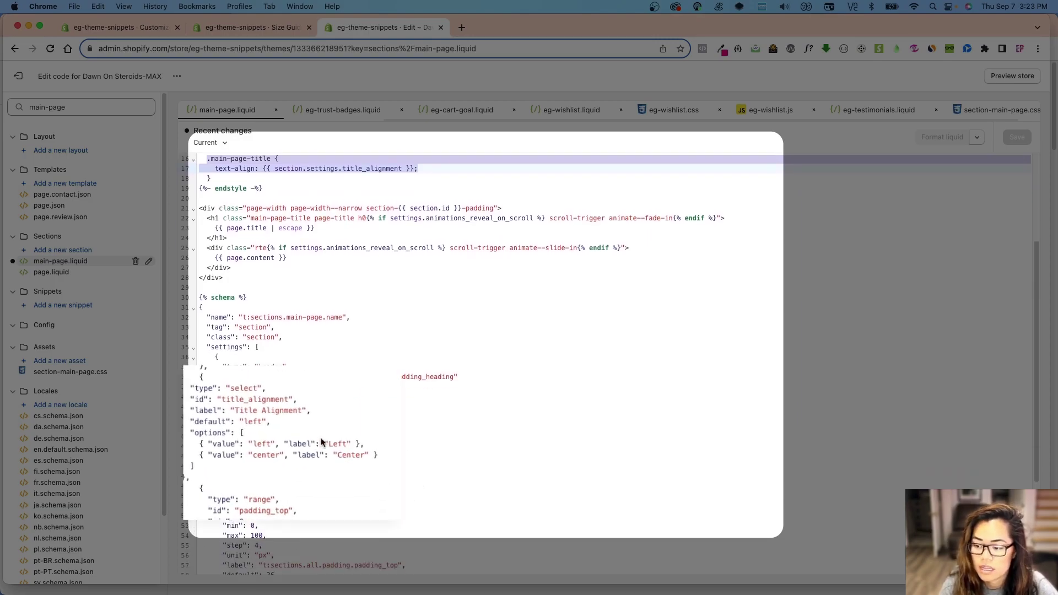
left_click(281, 425)
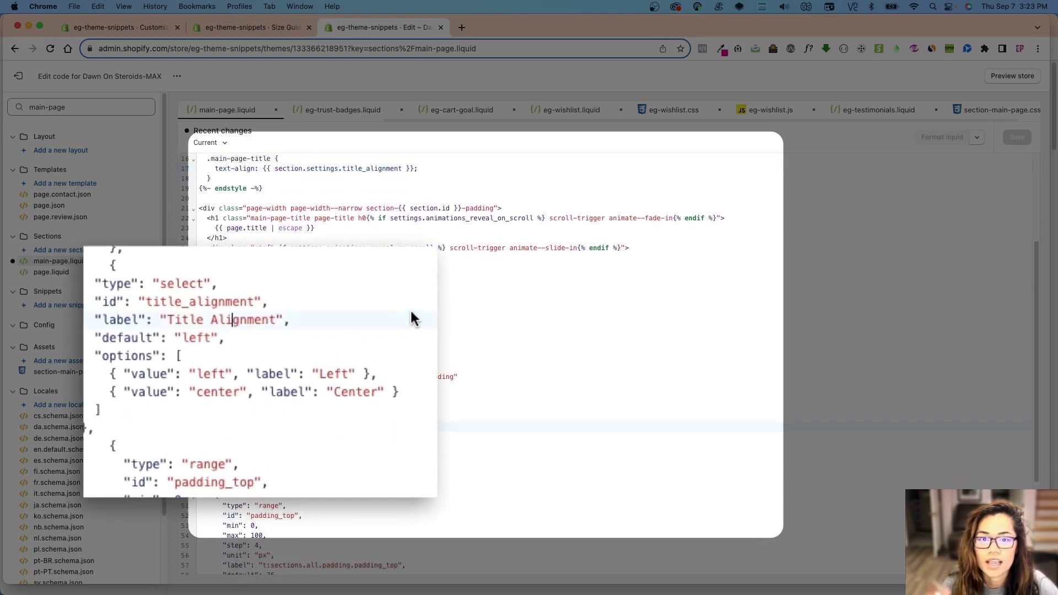